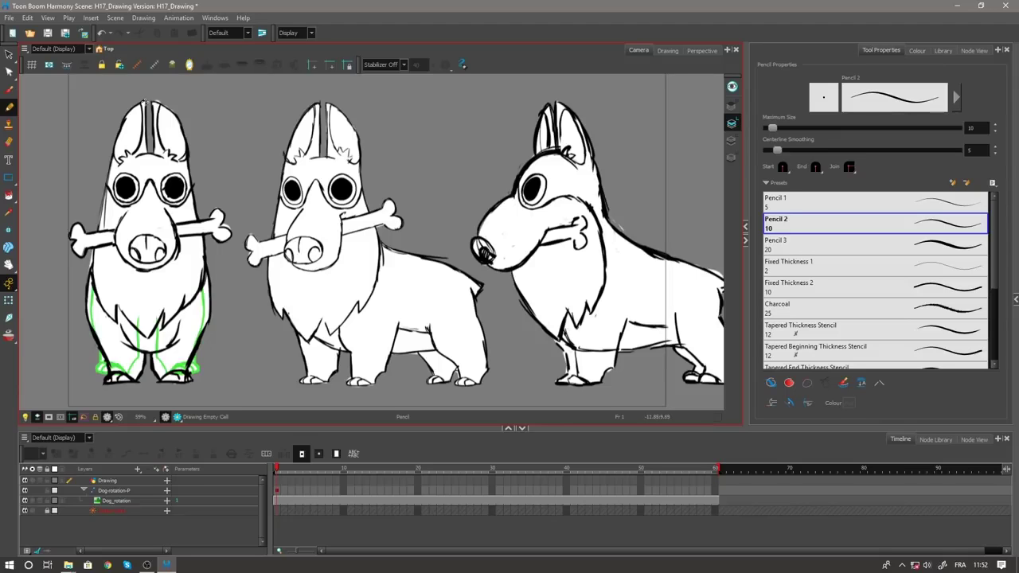
Try tracing the outer edge of the front-view dog's left-hand ear with the unstabilized Pencil, and undo the stroke.
mouse_move(144, 102)
left_mouse_down()
mouse_move(132, 103)
mouse_move(117, 144)
left_mouse_up()
left_click_drag(117, 145, 114, 147)
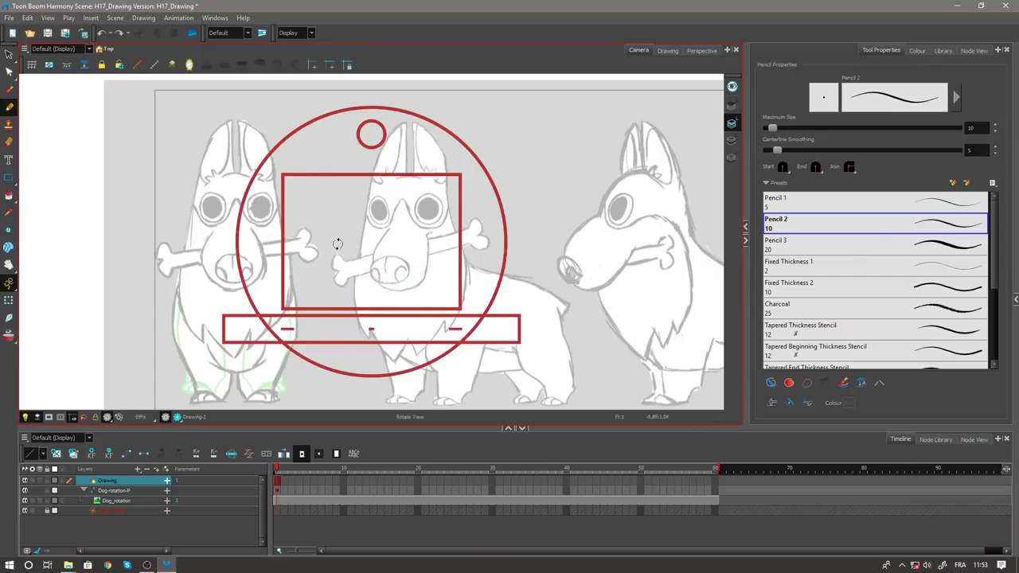
mouse_move(337, 243)
left_mouse_down()
mouse_move(350, 263)
mouse_move(316, 254)
mouse_move(318, 298)
mouse_move(311, 293)
left_mouse_up()
key("2")
key("2")
mouse_move(420, 371)
left_mouse_down()
mouse_move(473, 309)
mouse_move(446, 335)
left_mouse_up()
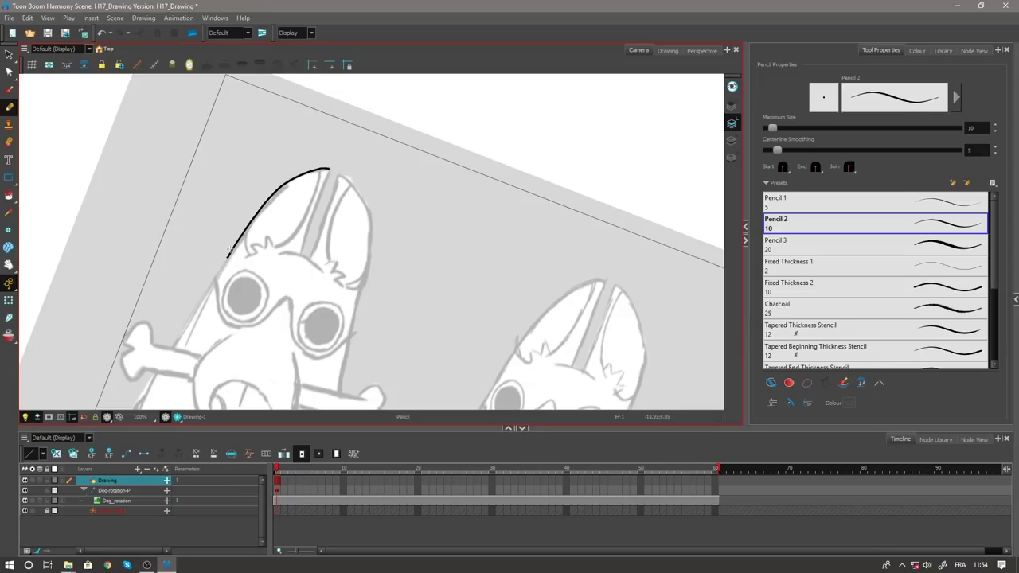
key("ctrl+z")
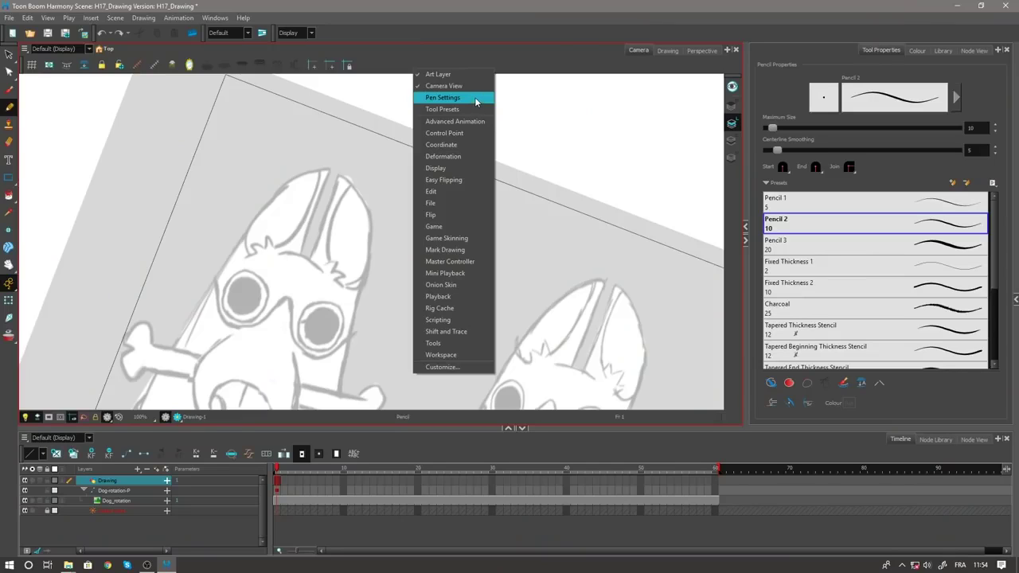
Display the Pen Settings toolbar and set the stroke stabilizer to Average.
left_click(443, 97)
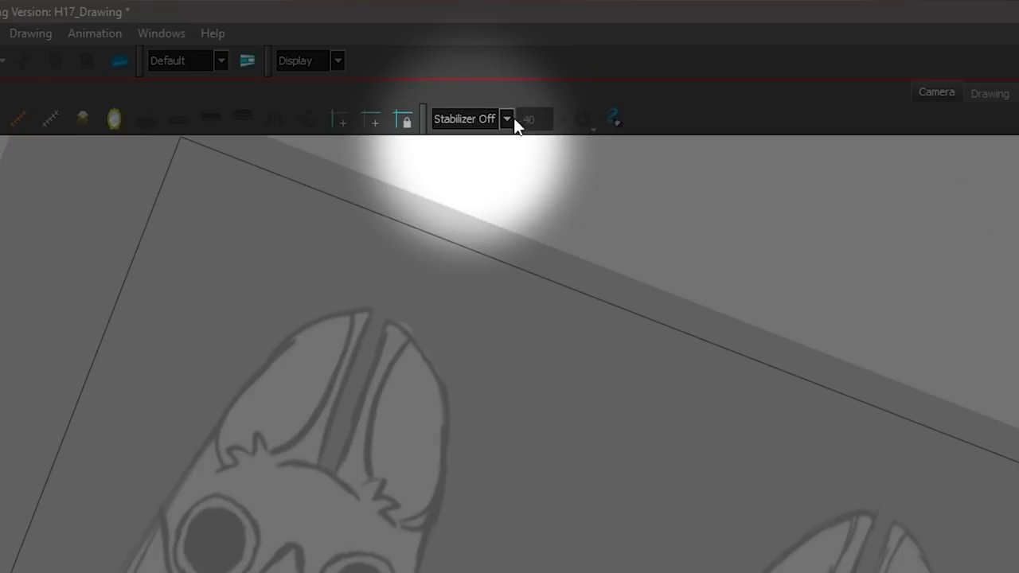
left_click(506, 119)
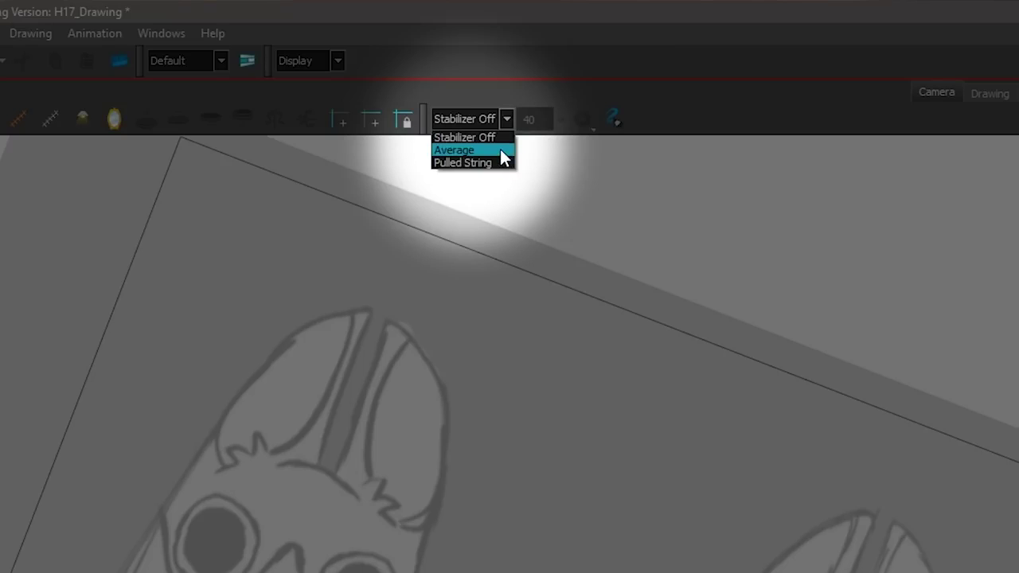
left_click(500, 150)
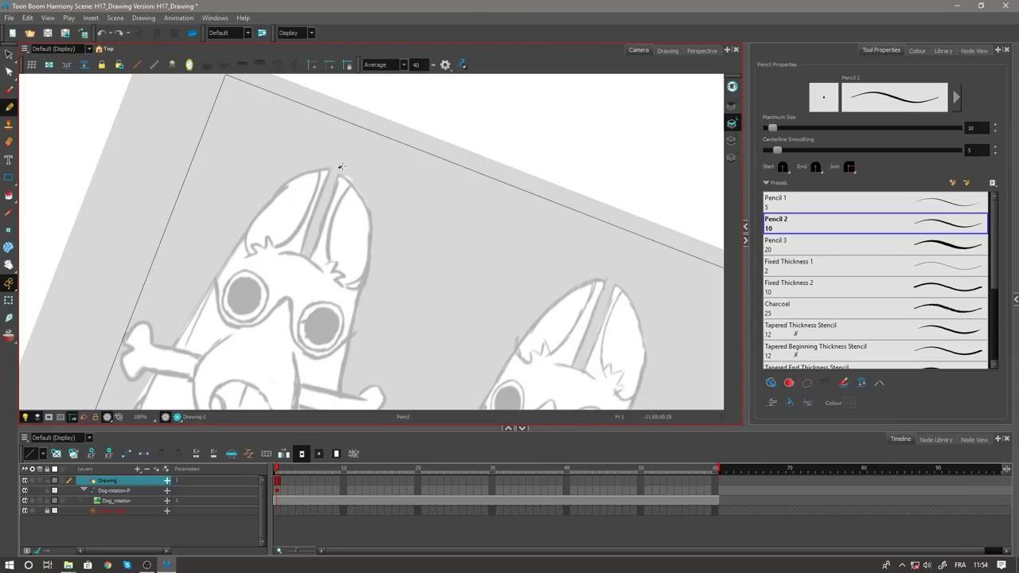
Test Average-stabilized strokes beside the dog before and after enabling the stabilizer's Catch Up option, undoing each one.
mouse_move(376, 166)
left_mouse_down()
mouse_move(405, 169)
mouse_move(411, 196)
left_mouse_up()
key("ctrl+z")
left_click(447, 66)
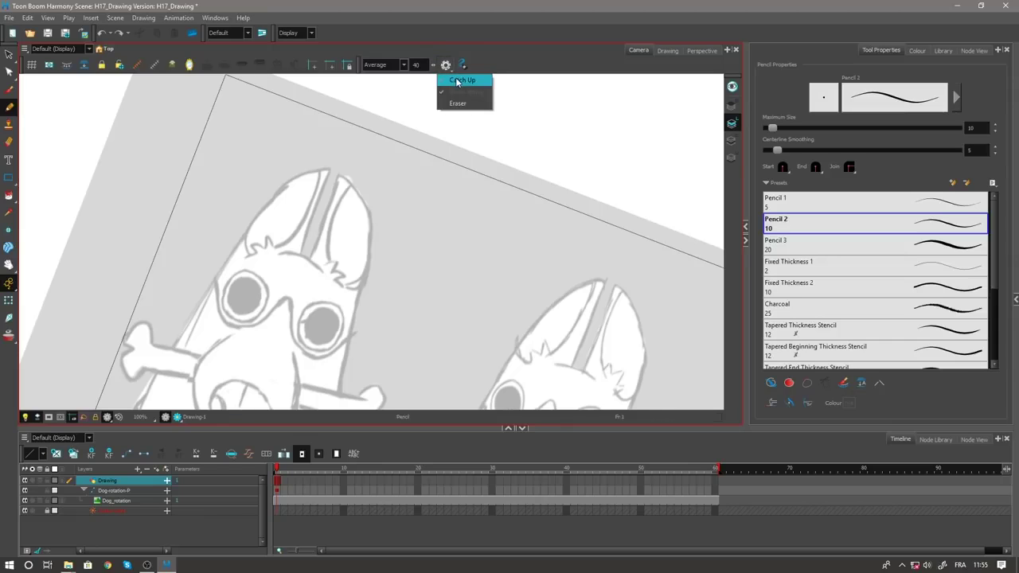
left_click(455, 78)
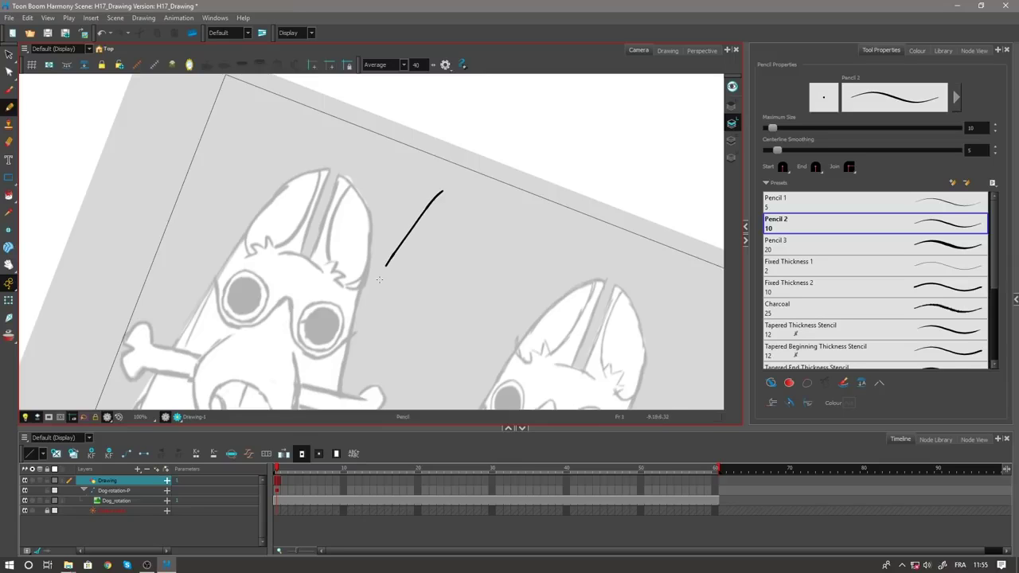
key("ctrl+z")
Try a freehand stroke with the Pulled String stabilizer at 40 and undo it.
left_click(405, 65)
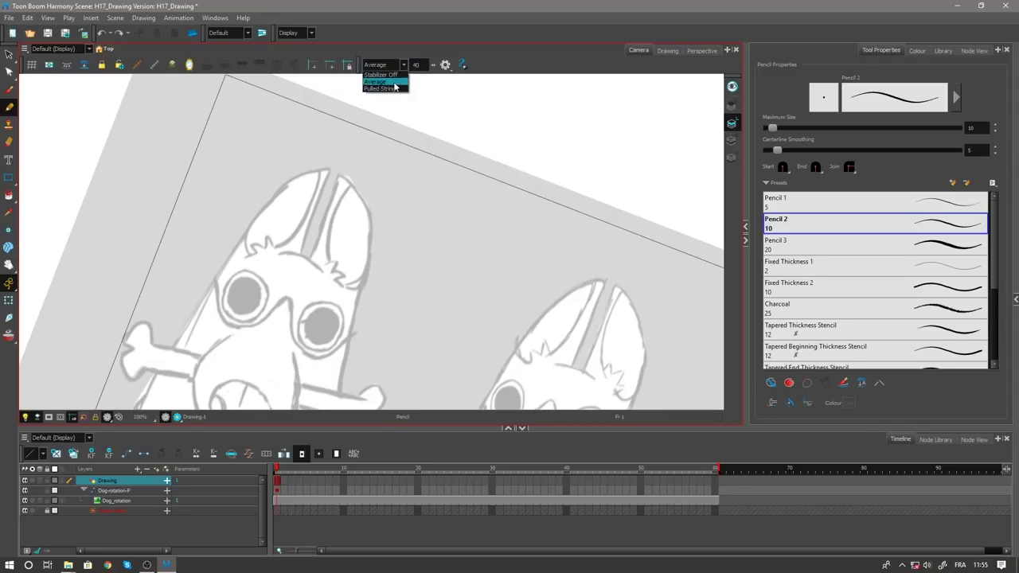
left_click(383, 88)
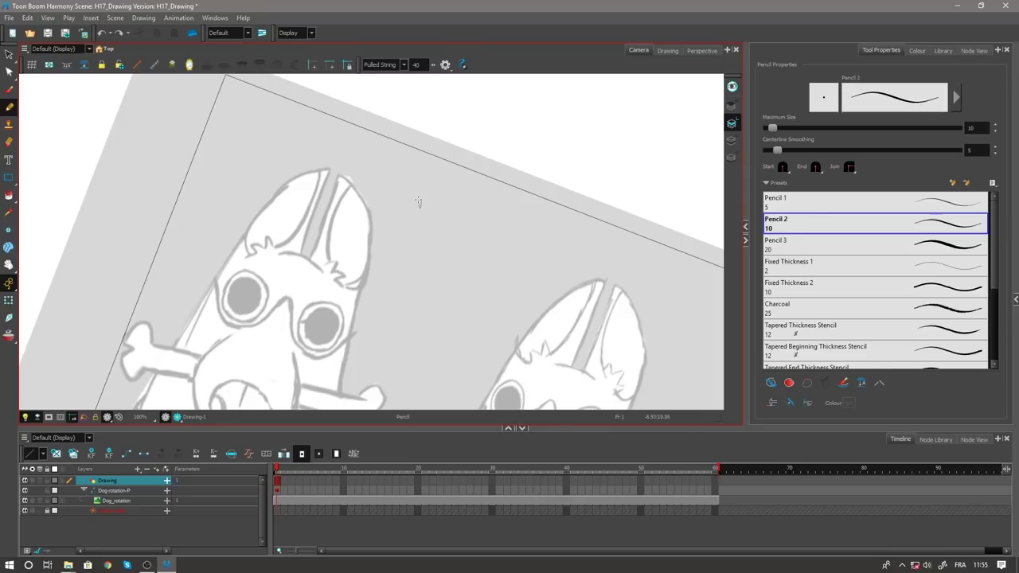
mouse_move(404, 199)
left_mouse_down()
mouse_move(379, 213)
mouse_move(373, 248)
mouse_move(403, 247)
mouse_move(425, 222)
left_mouse_up()
key("ctrl+z")
Try another freehand stroke with the stabilizer set back to Average and undo it.
left_click(403, 66)
left_click(381, 76)
mouse_move(403, 193)
left_mouse_down()
mouse_move(406, 220)
mouse_move(448, 222)
mouse_move(445, 189)
mouse_move(427, 174)
mouse_move(402, 182)
left_mouse_up()
key("ctrl+z")
Switch the stabilizer to Pulled String, undo a test stroke, and set the stabilizer amount to 7.
left_click(399, 65)
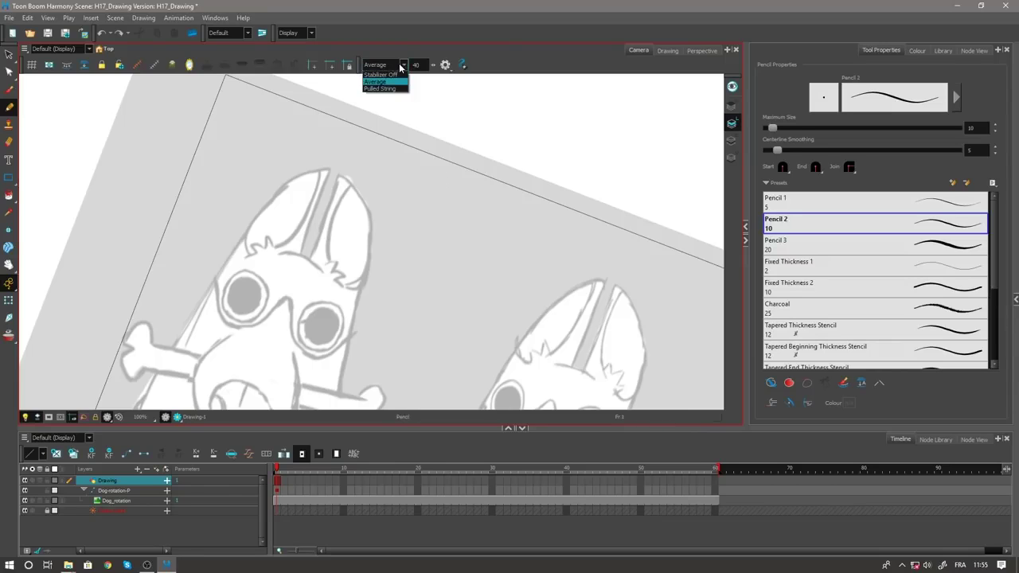
left_click(392, 89)
mouse_move(432, 195)
left_mouse_down()
mouse_move(402, 193)
mouse_move(401, 244)
mouse_move(412, 221)
mouse_move(455, 224)
mouse_move(437, 225)
mouse_move(429, 181)
mouse_move(434, 208)
mouse_move(475, 192)
left_mouse_up()
key("ctrl+z")
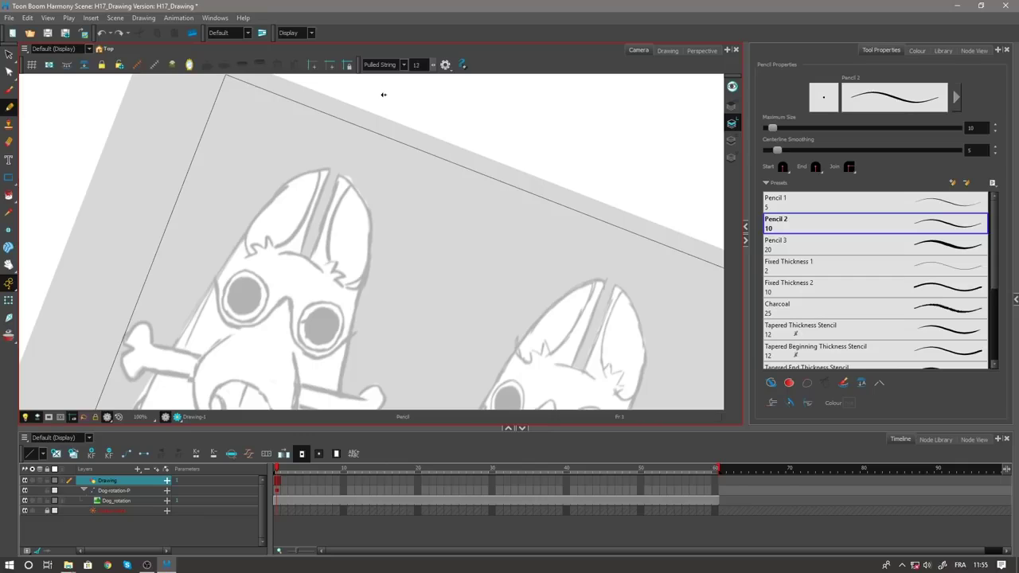
left_click_drag(375, 99, 375, 98)
left_click(414, 64)
type("7")
key("Return")
Trace the front-view dog's left-hand ear with the Pencil, including the outer edge, inner lines, fur tuft and gap between the ears.
left_click_drag(298, 176, 213, 284)
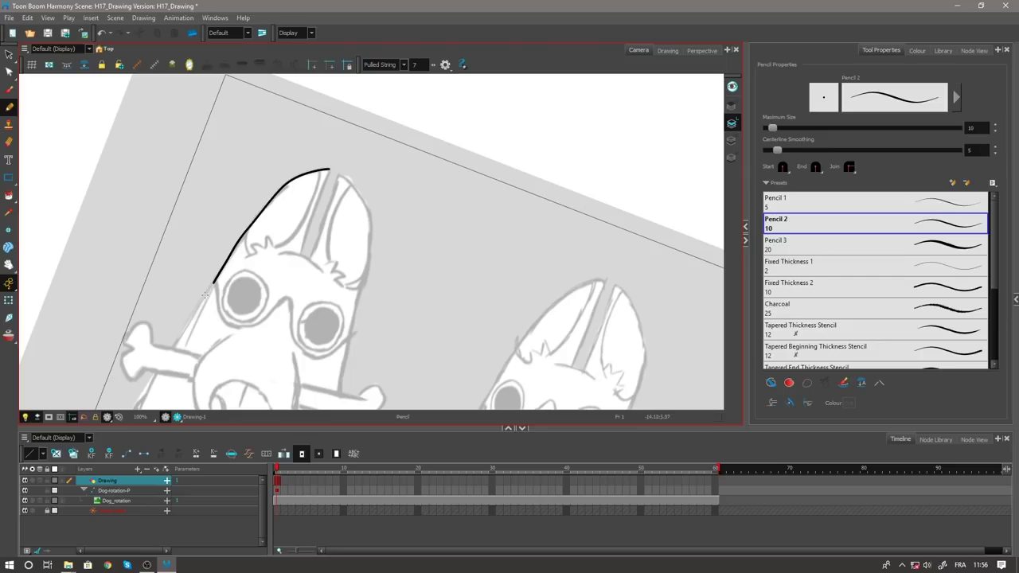
left_click_drag(317, 182, 271, 250)
left_click_drag(266, 241, 263, 251)
left_click_drag(329, 169, 302, 253)
key("ctrl+z")
left_click_drag(329, 170, 301, 253)
mouse_move(338, 181)
left_mouse_down()
mouse_move(312, 263)
mouse_move(296, 254)
left_mouse_up()
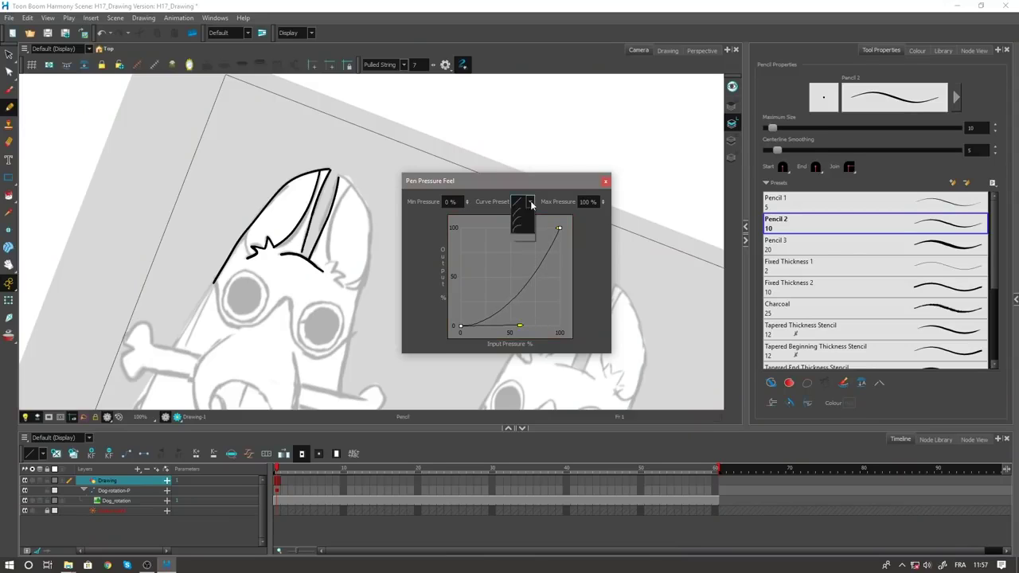
Apply a slow-starting curve preset to the pen pressure and delete the thick test strokes beside the dog.
left_click(523, 239)
left_click(606, 184)
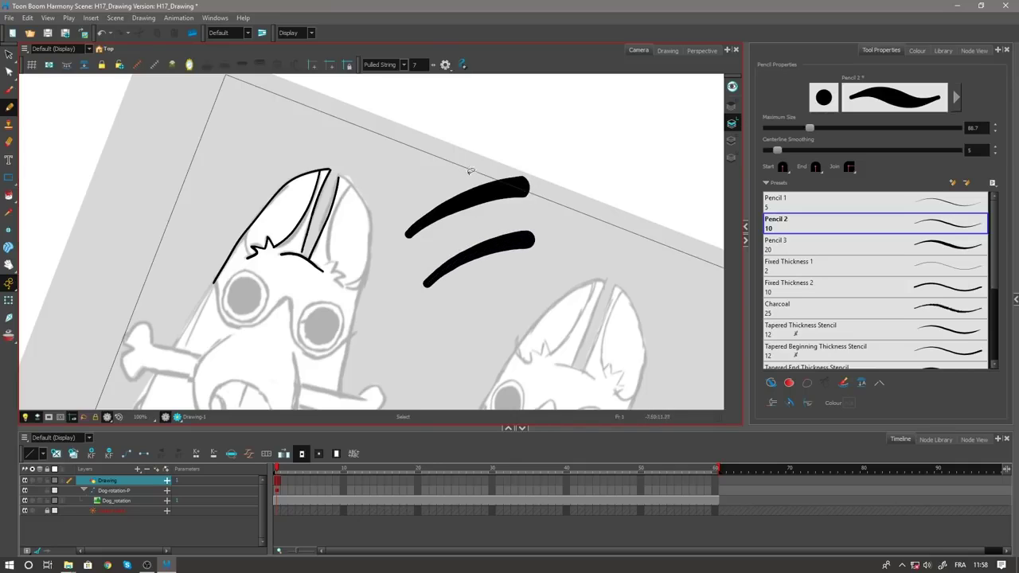
key("Delete")
Try the S-shaped pen pressure curve preset with a thick test stroke, and return to the slow-starting preset.
left_click(462, 65)
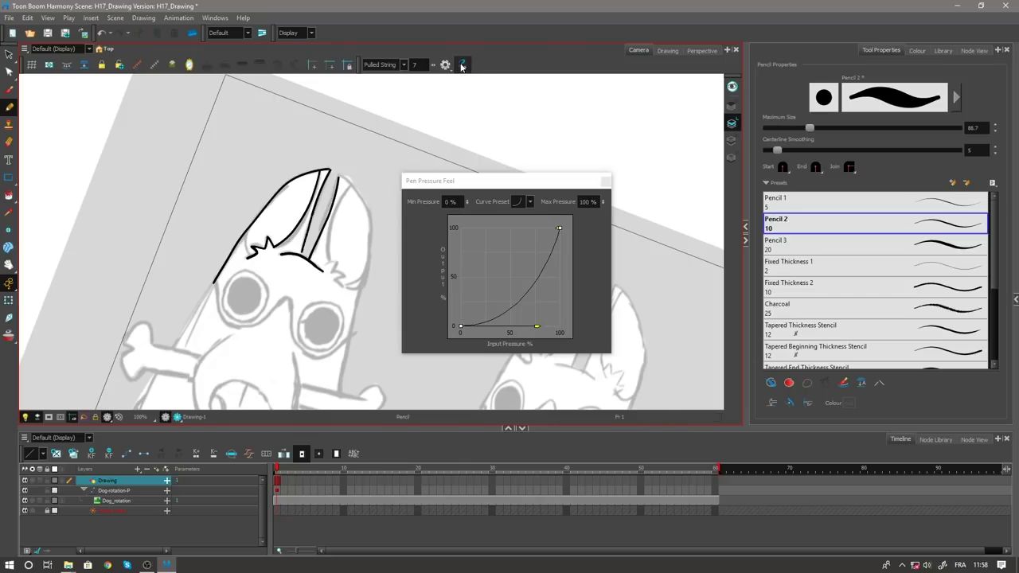
left_click(530, 203)
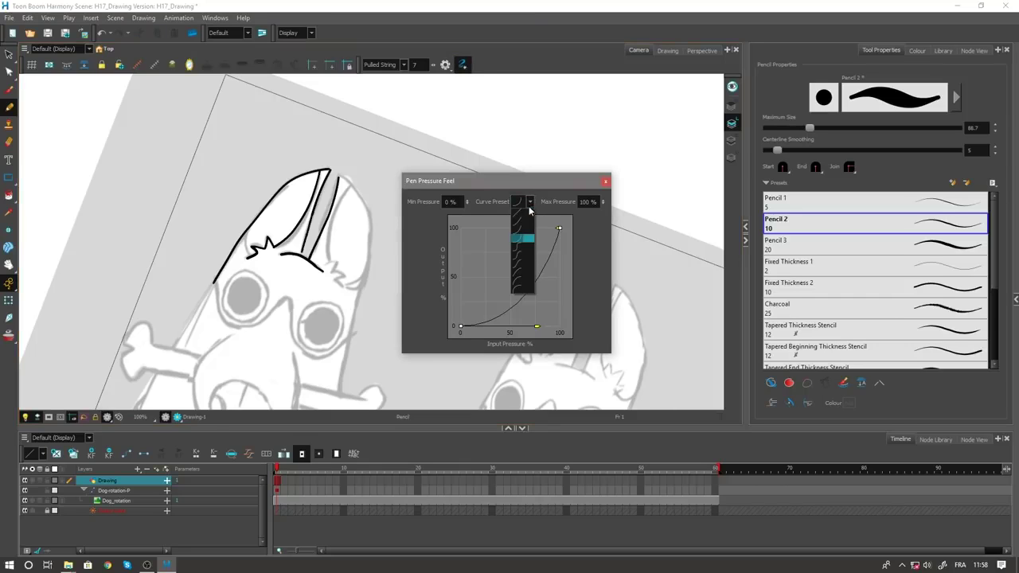
left_click(521, 256)
left_click_drag(560, 180, 674, 91)
left_click(413, 289)
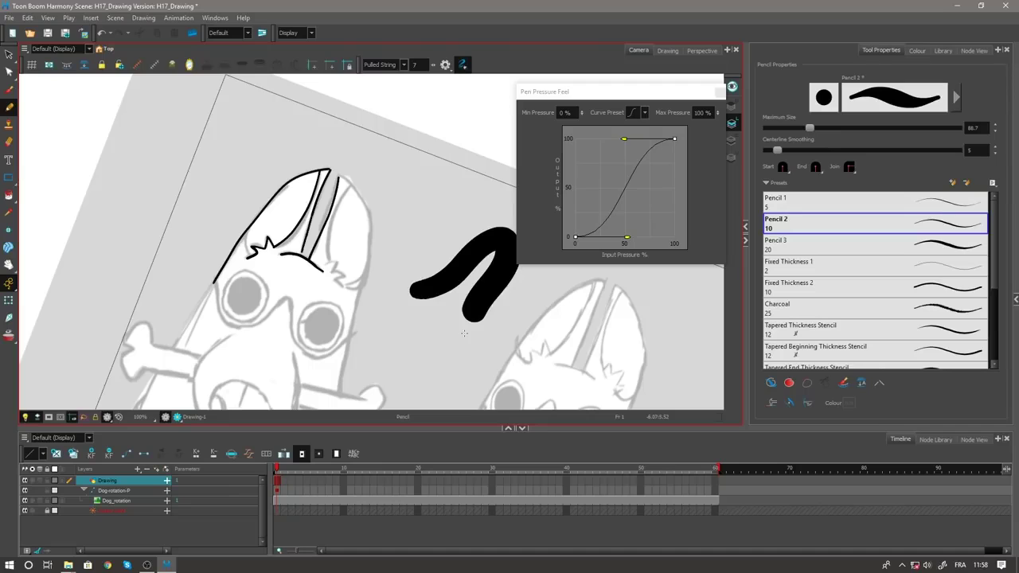
left_click(643, 113)
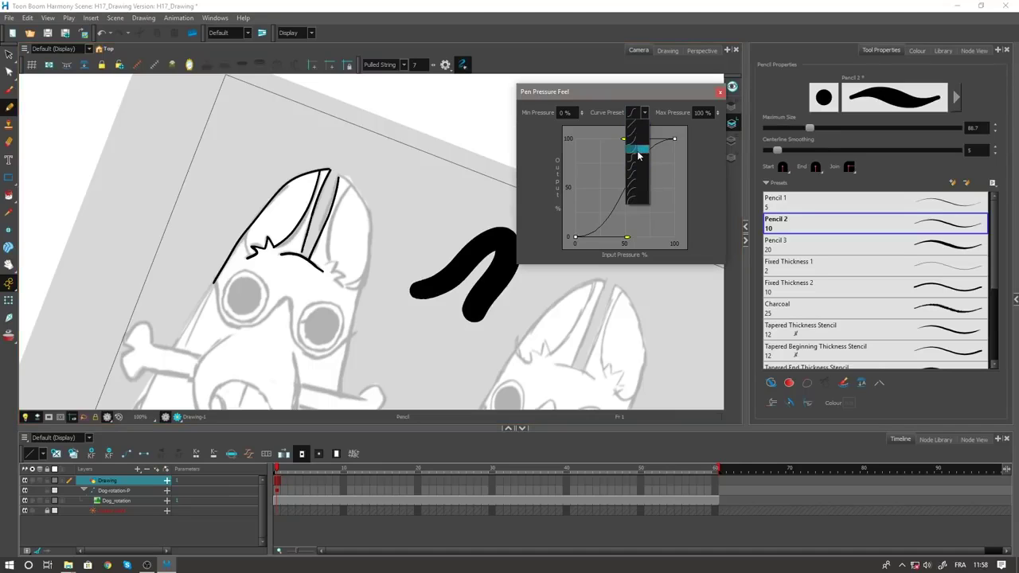
left_click(637, 149)
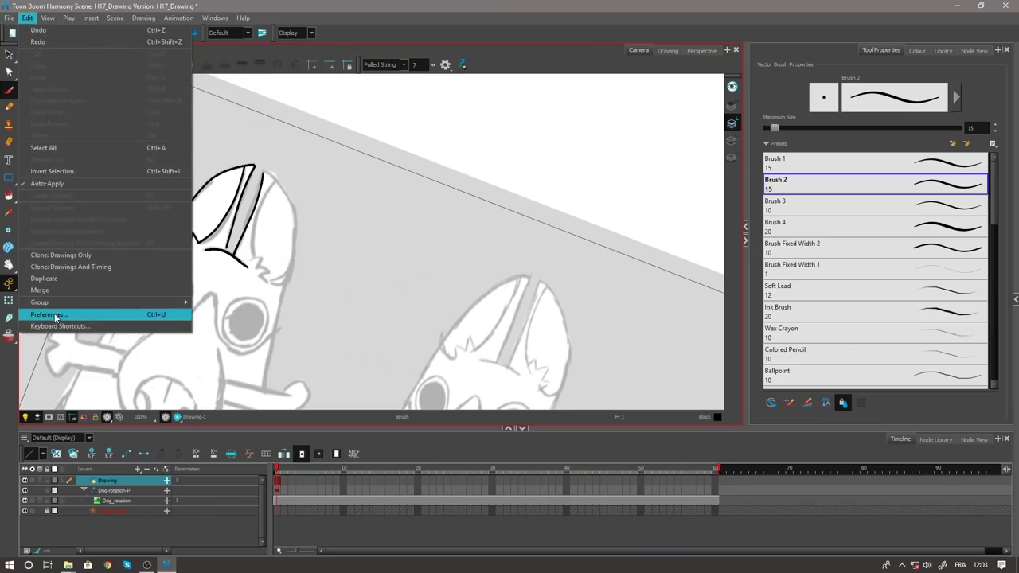
Enable Brush Size Cursor in the Drawing preferences and apply the change.
left_click(48, 315)
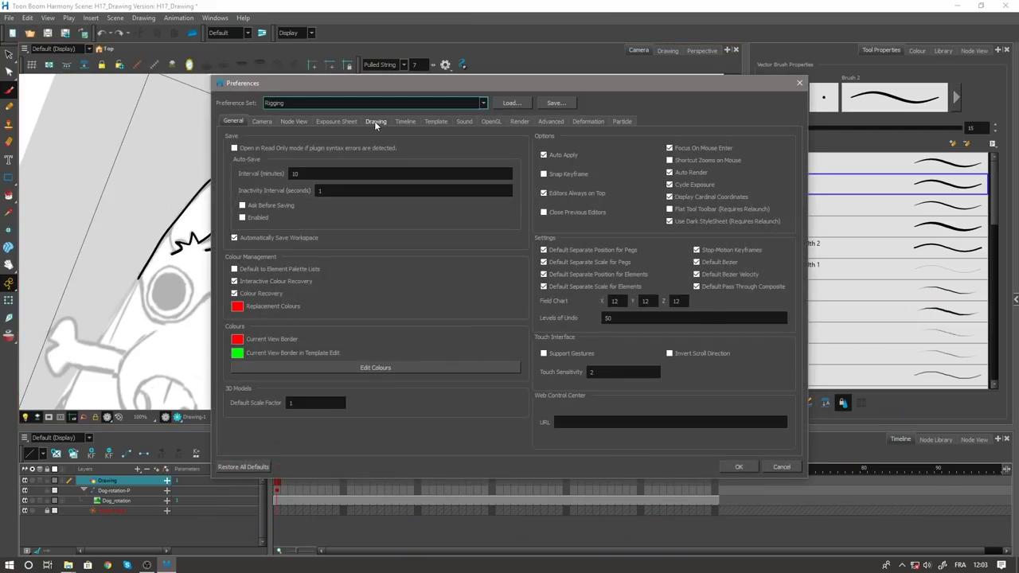
left_click(376, 121)
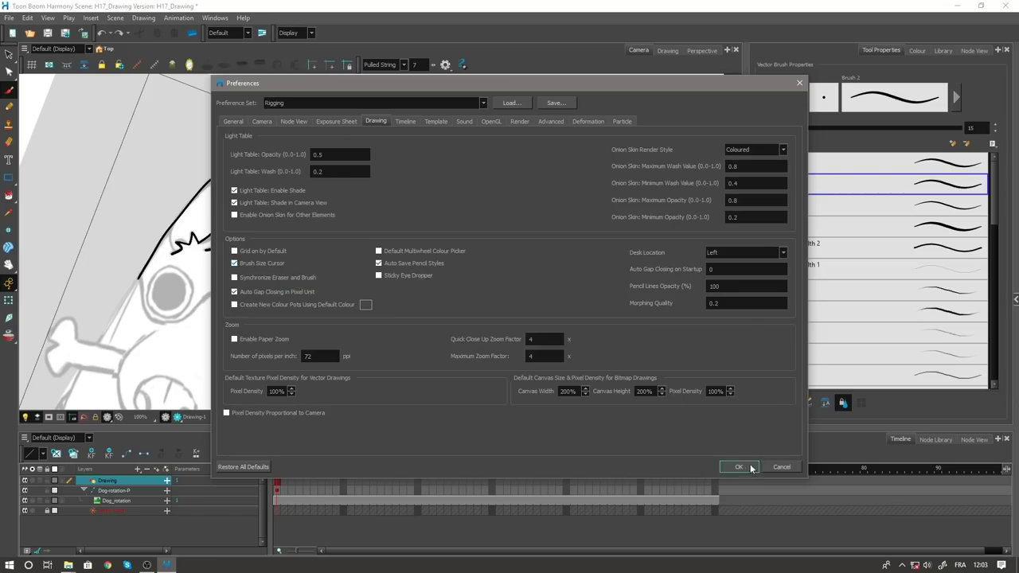
left_click(750, 465)
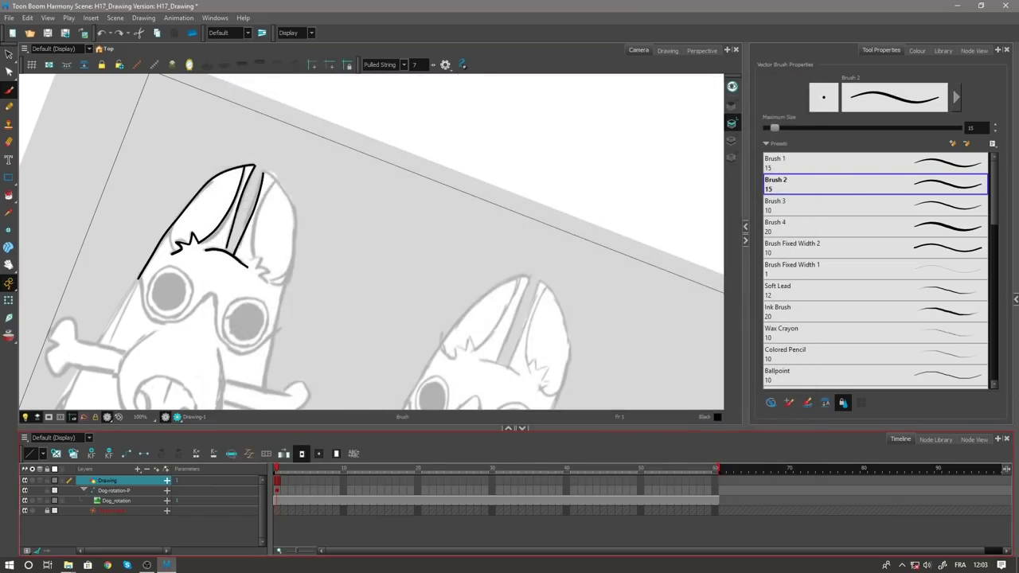
Give the Brush 2 preset a Square tip and set its roundness to 31.5%.
left_click(958, 104)
left_click_drag(689, 93, 644, 77)
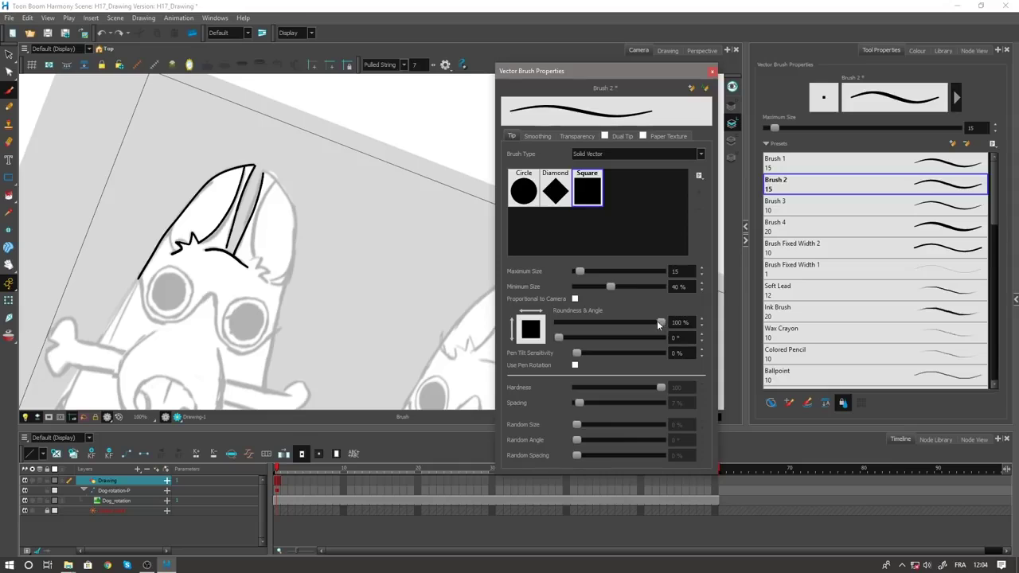
left_click_drag(594, 325, 589, 325)
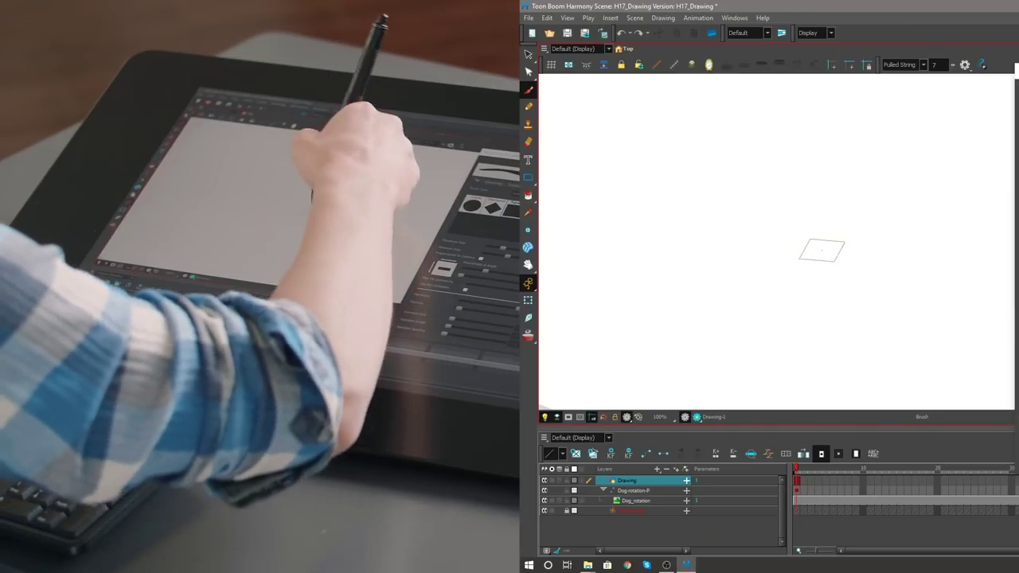
Test the flat square brush with Use Pen Rotation enabled and set its maximum size to 84.4.
mouse_move(612, 175)
left_mouse_down()
mouse_move(741, 168)
mouse_move(810, 185)
mouse_move(826, 204)
mouse_move(851, 201)
left_mouse_up()
mouse_move(819, 300)
left_mouse_down()
mouse_move(817, 340)
mouse_move(828, 243)
left_mouse_up()
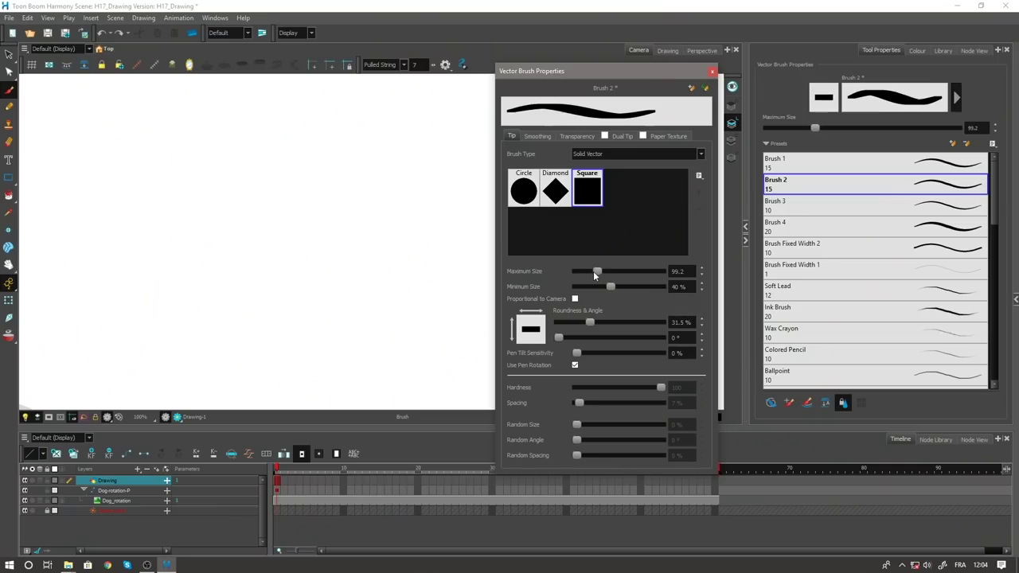
left_click_drag(594, 271, 573, 272)
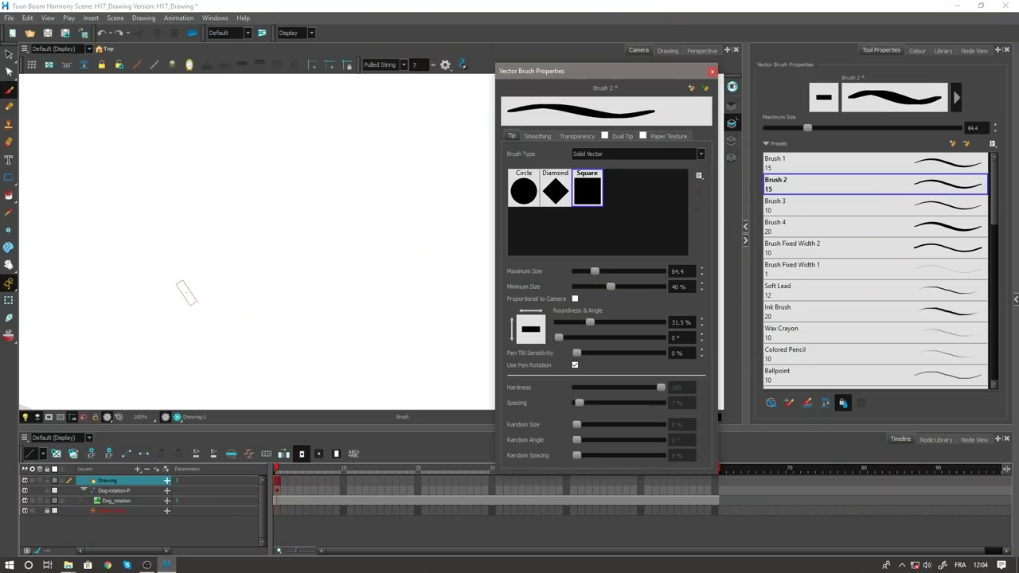
left_click_drag(559, 338, 586, 337)
Hand-letter "Toon Bo" in large black strokes across the blank canvas with the flat square brush.
mouse_move(120, 210)
left_mouse_down()
mouse_move(196, 174)
mouse_move(169, 184)
mouse_move(152, 295)
left_mouse_up()
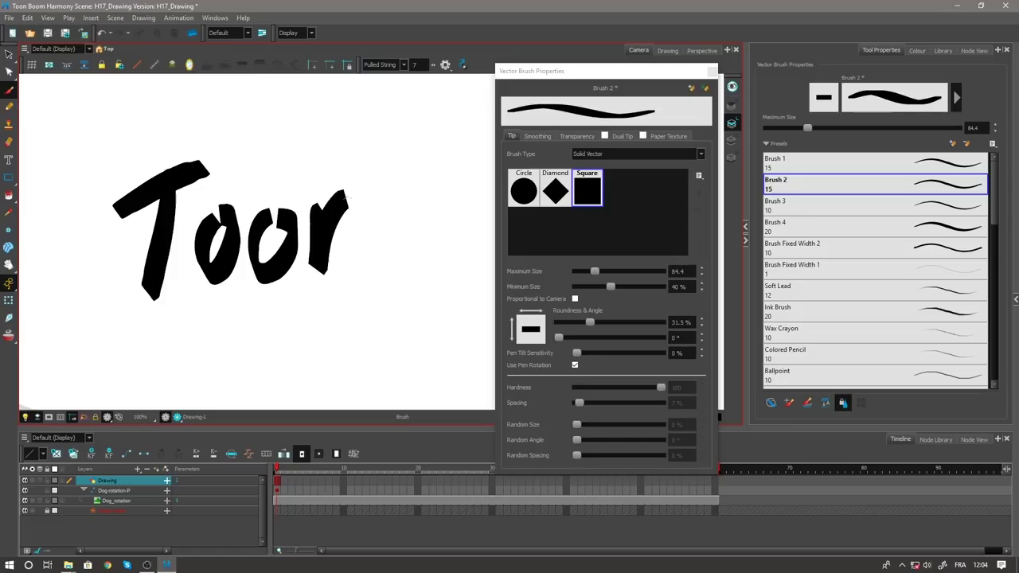
mouse_move(402, 251)
left_mouse_down()
mouse_move(350, 250)
mouse_move(361, 231)
left_mouse_up()
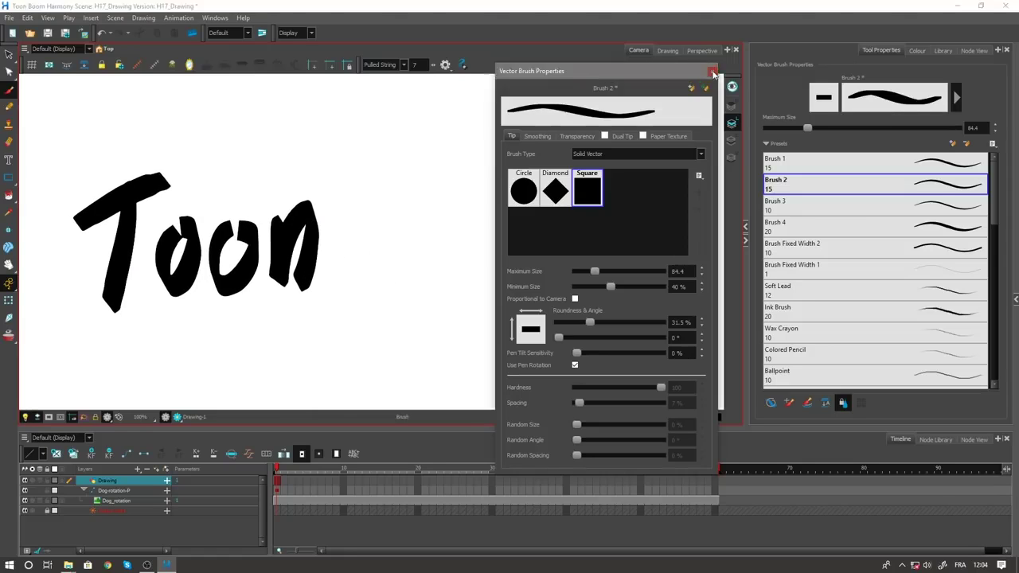
left_click(712, 71)
left_click_drag(382, 160, 363, 303)
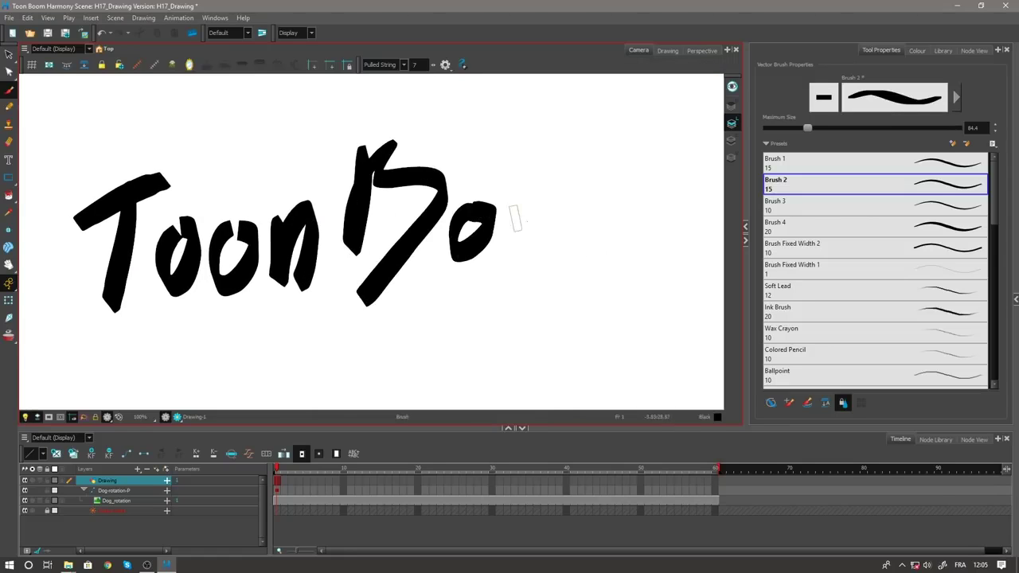